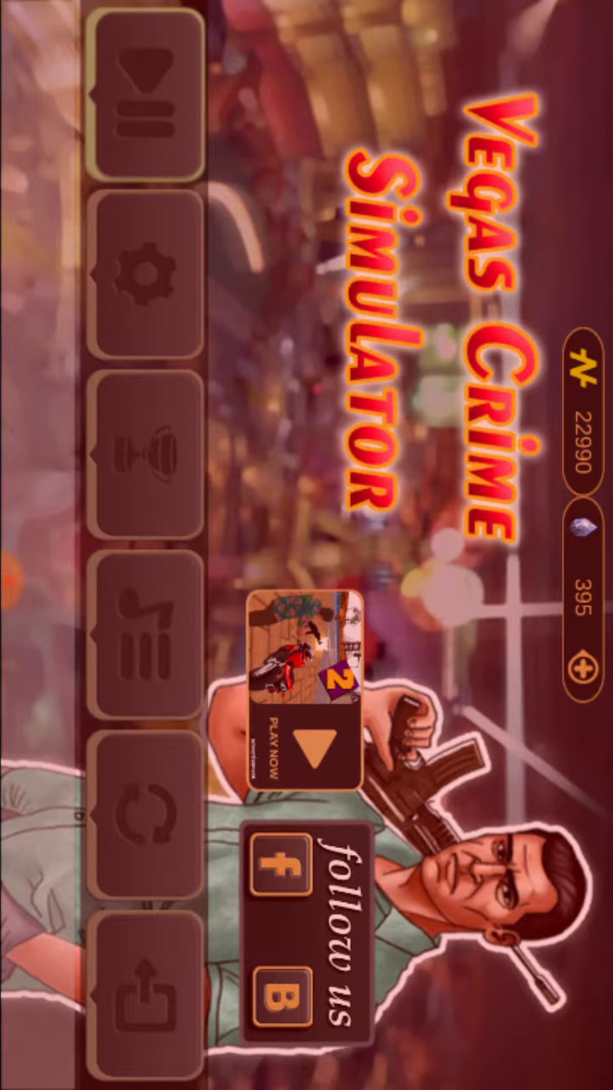
- Start a game session from the Vegas Crime Simulator main menu's Play button
click(145, 94)
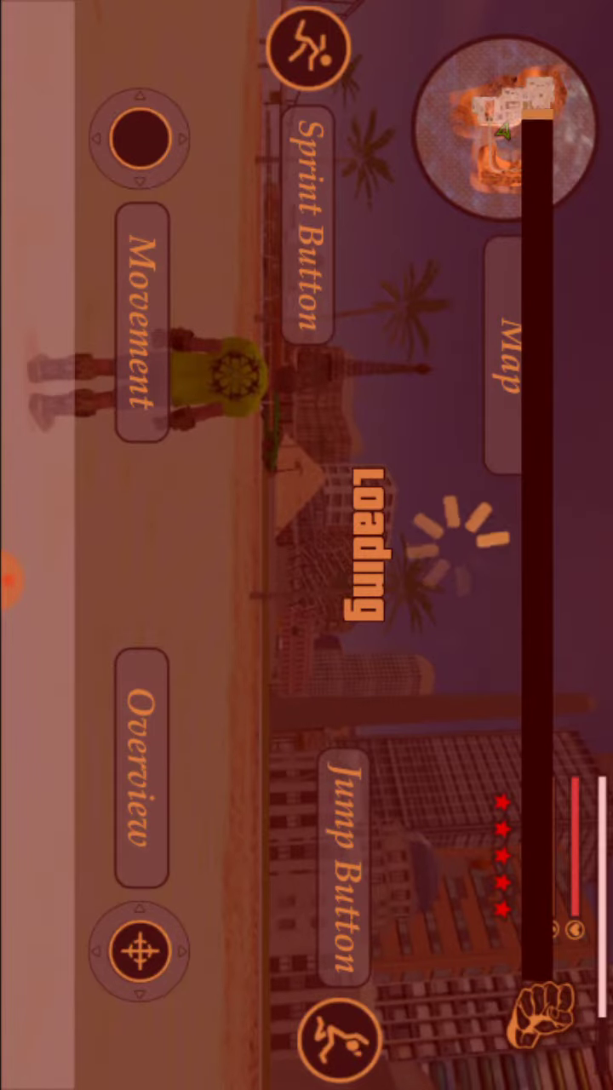